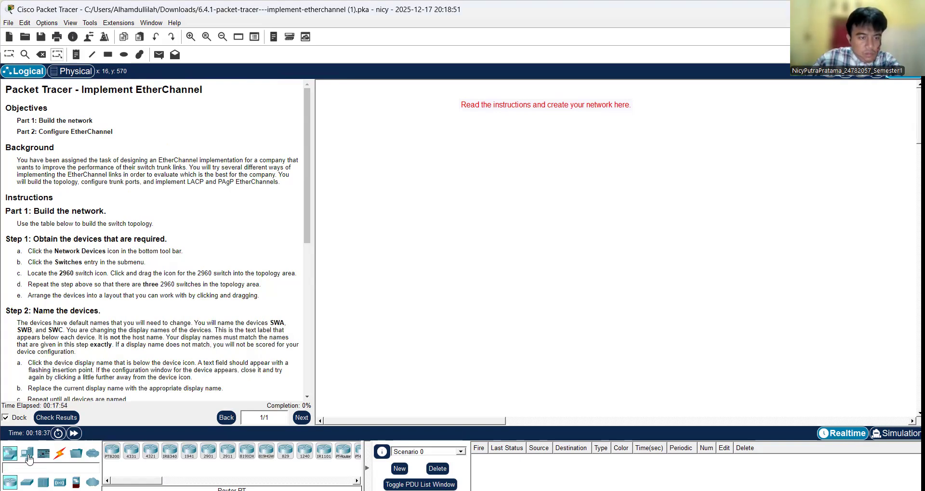
Step: Place three 2960 switches in the topology area, two side by side and the third below between them
click(10, 454)
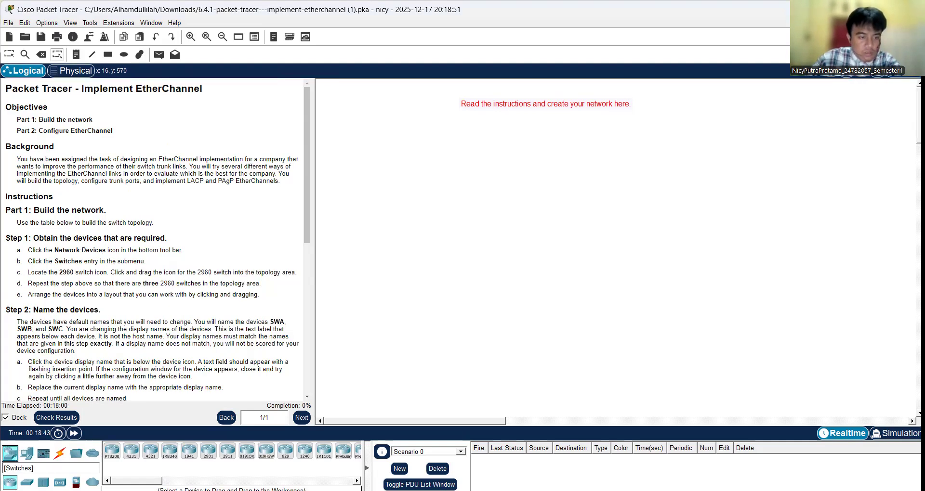
click(27, 482)
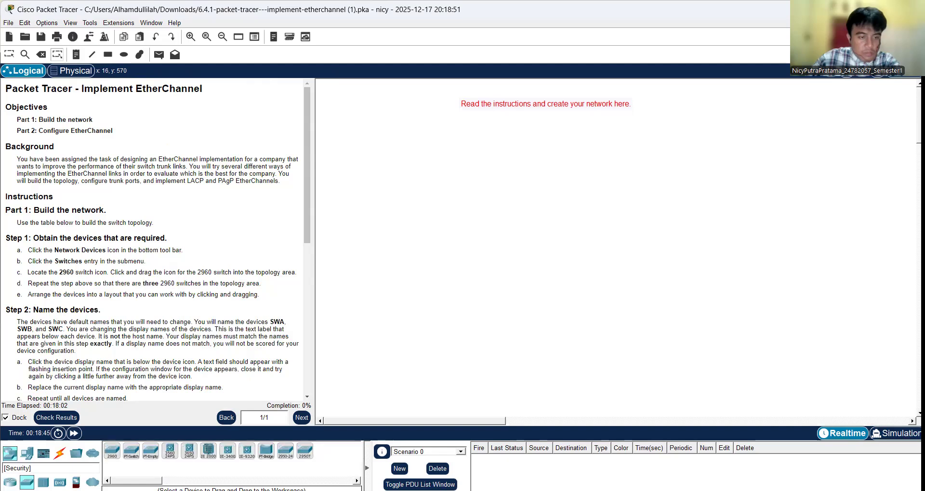
click(108, 450)
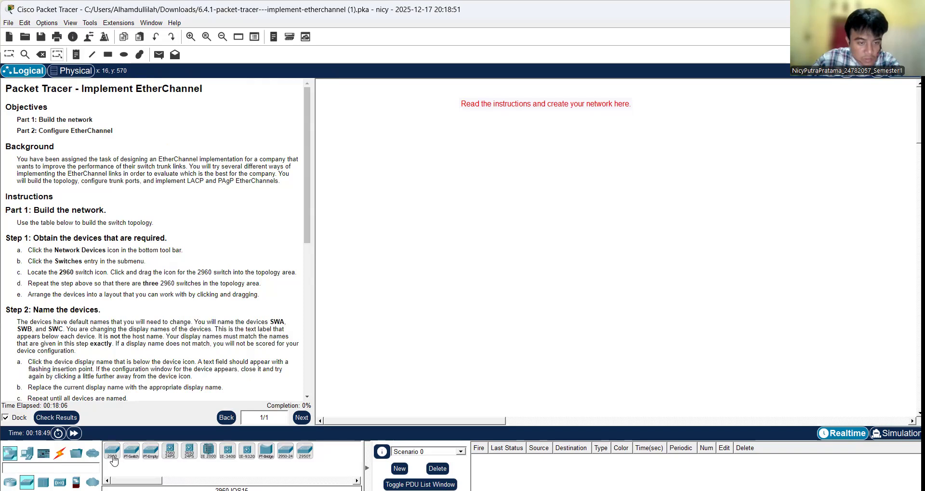
drag(113, 460, 405, 212)
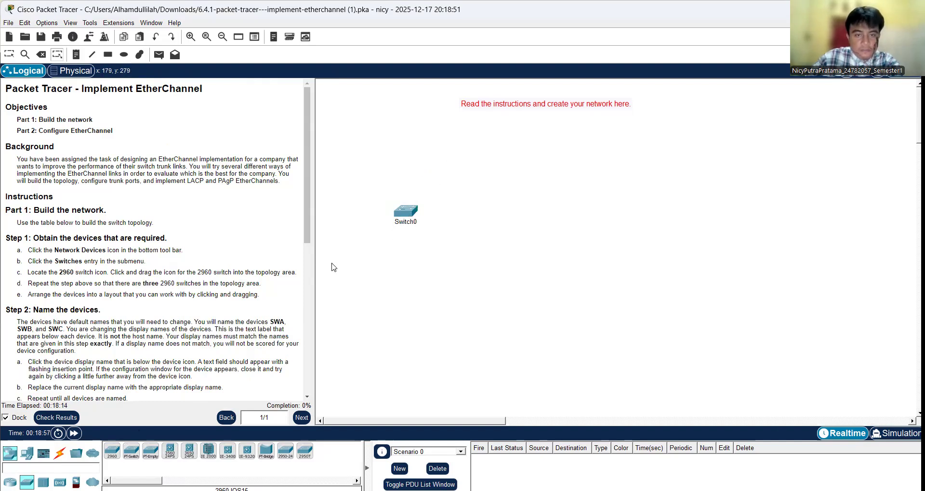
click(112, 452)
click(498, 199)
drag(407, 212, 413, 182)
drag(498, 200, 519, 175)
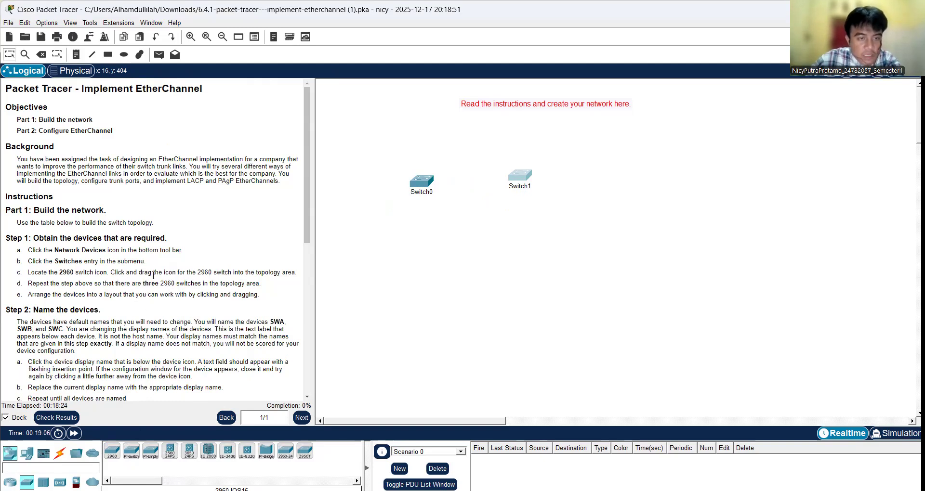
drag(145, 283, 176, 283)
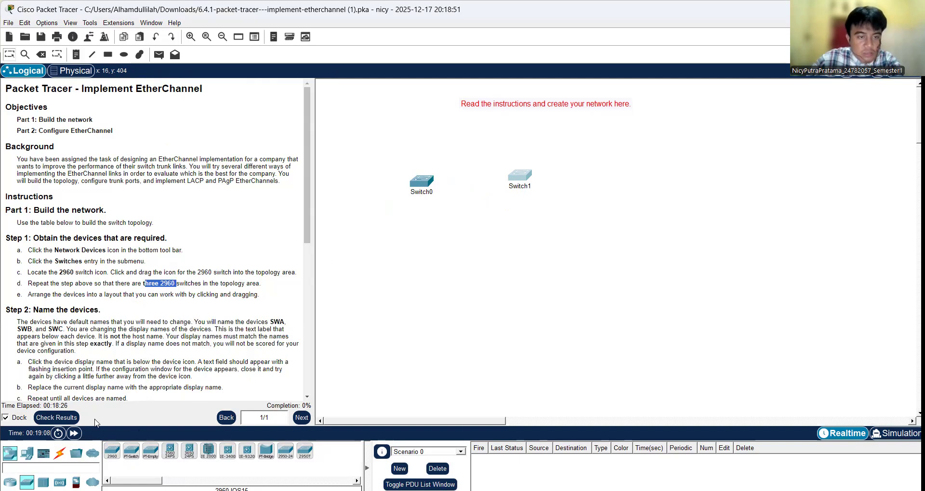
drag(112, 451, 469, 236)
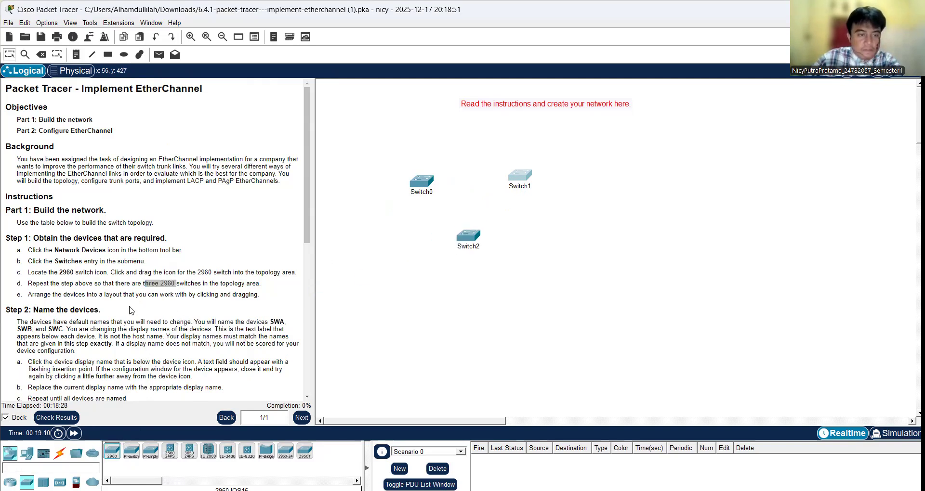
Step: Change the display name of Switch0 to SWA
scroll(130, 310, down, 2)
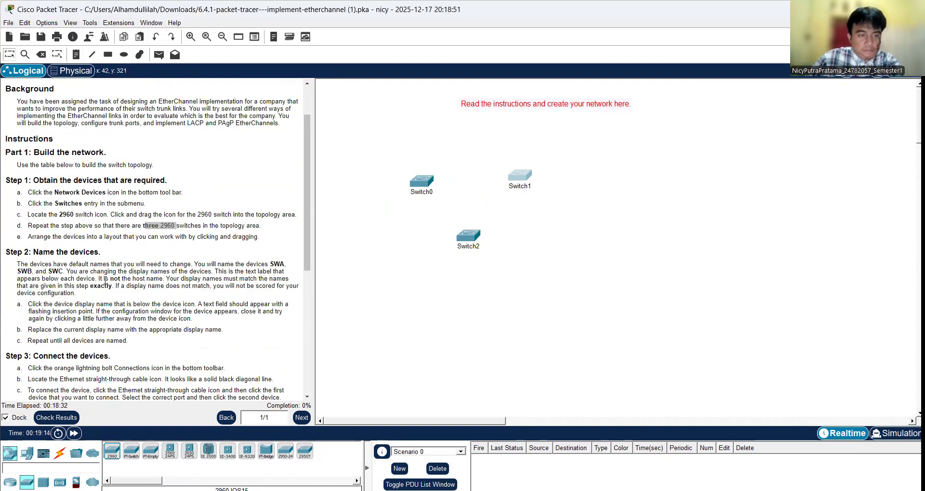
click(427, 193)
drag(435, 194, 408, 194)
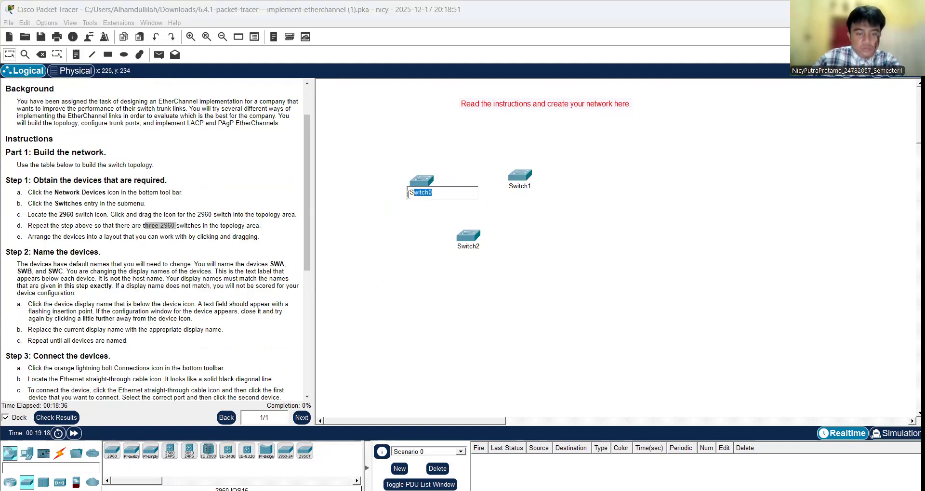
text(WA)
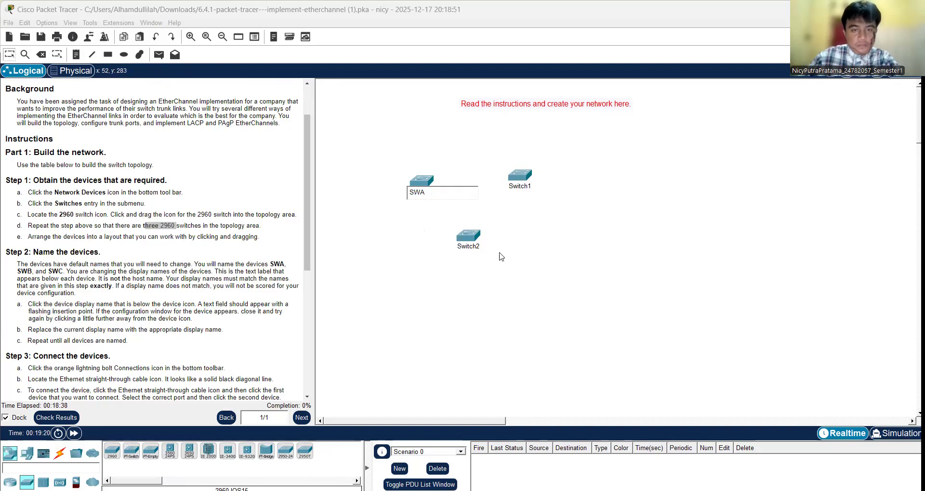
key(Return)
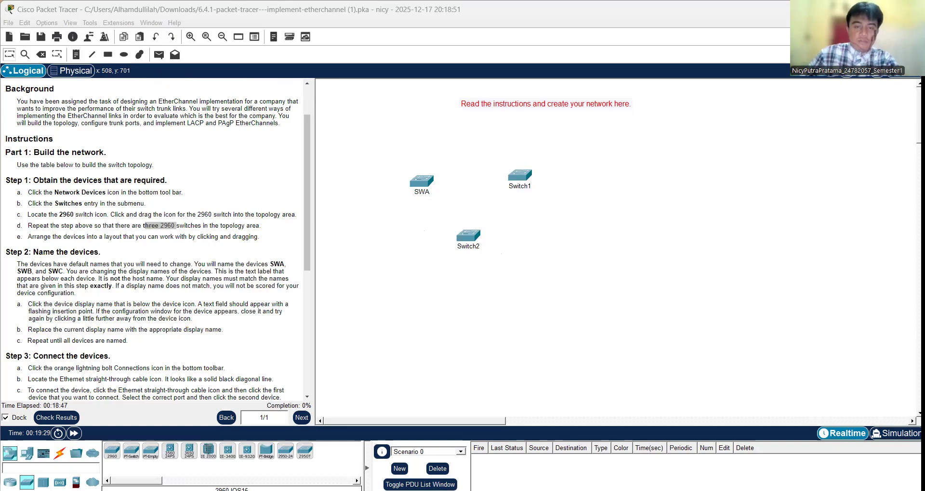
Step: Rearrange the switches into a triangle with SWA at the apex, Switch1 lower left and Switch2 lower right
click(477, 248)
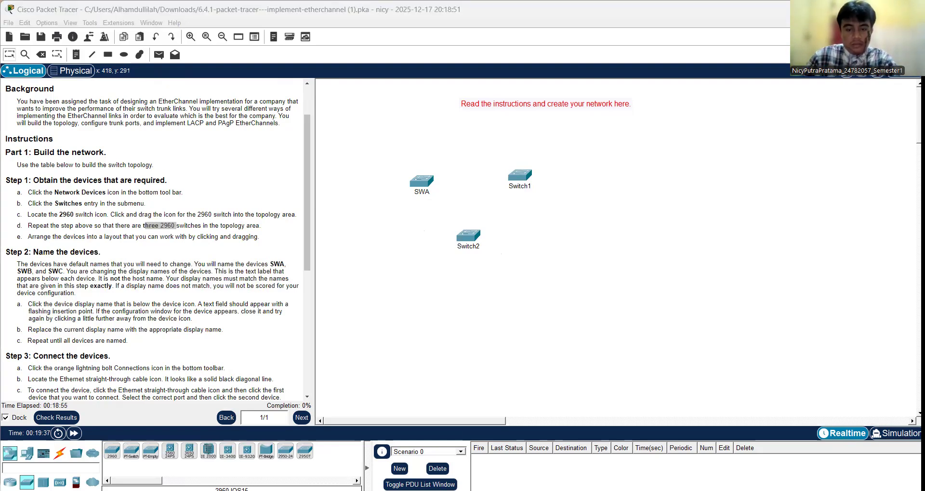
scroll(113, 276, down, 3)
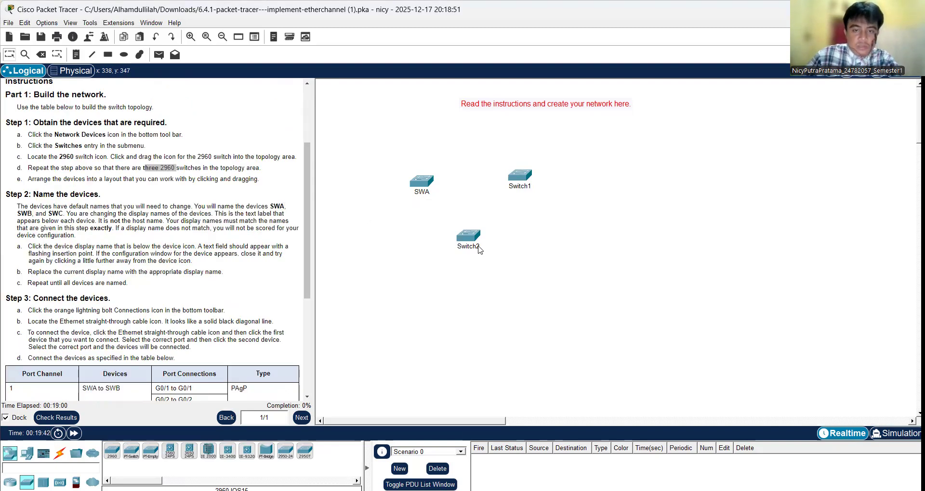
drag(417, 185, 550, 225)
Step: Change the display names of Switch1 to SWB and Switch2 to SWC
click(424, 227)
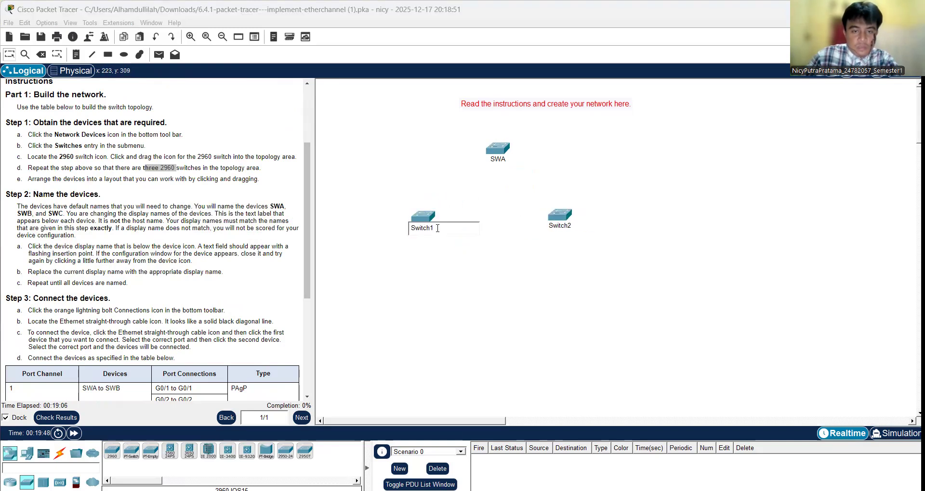
text(SWB)
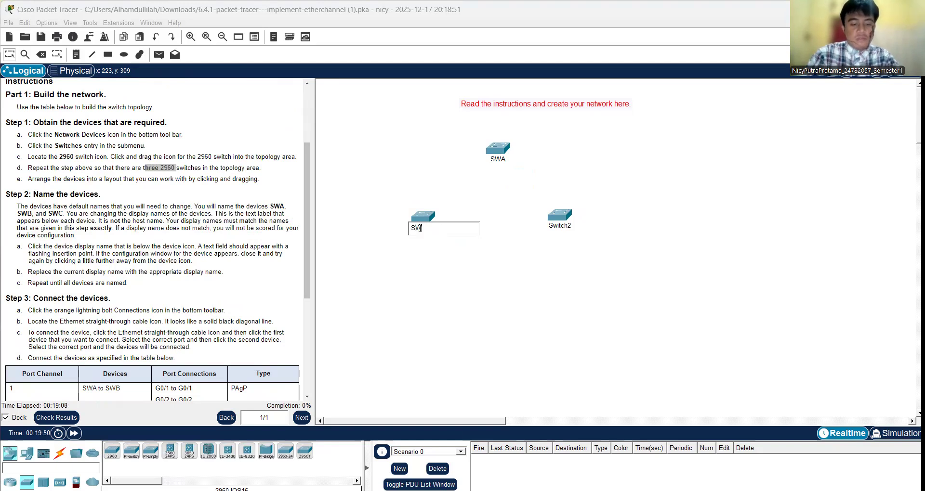
click(569, 228)
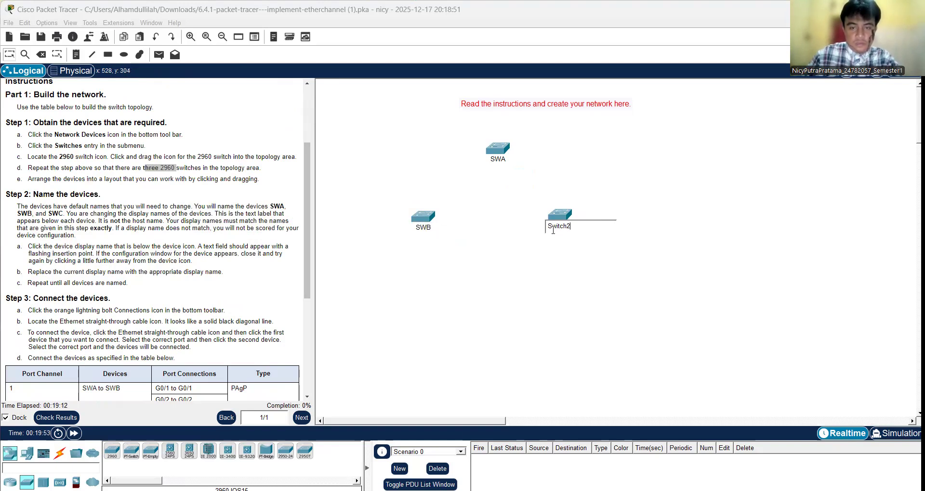
text(SWC)
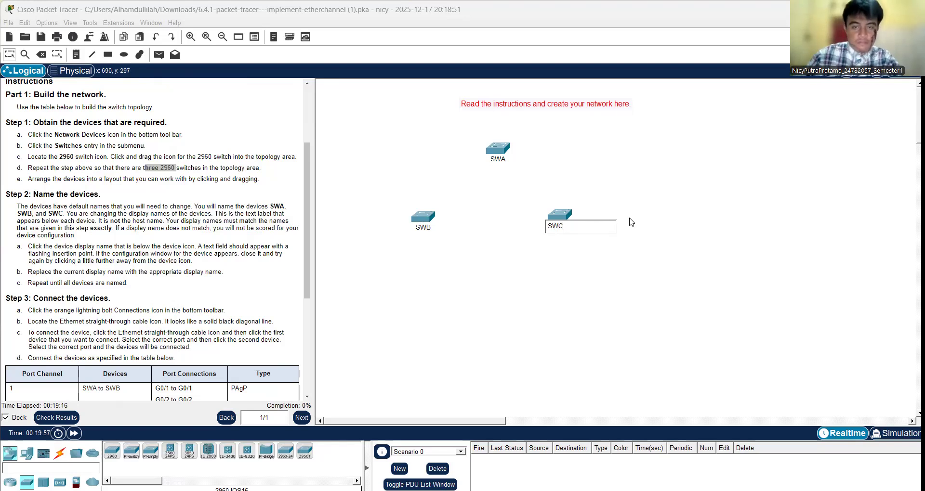
click(558, 308)
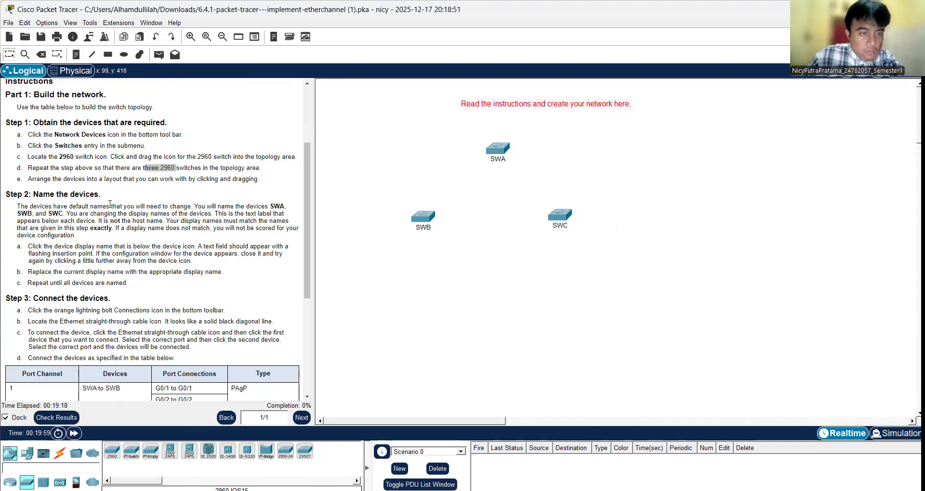
Step: Connect SWA GigabitEthernet0/1 to SWB GigabitEthernet0/1 with a copper straight-through cable, as the port connection table specifies
scroll(116, 199, down, 2)
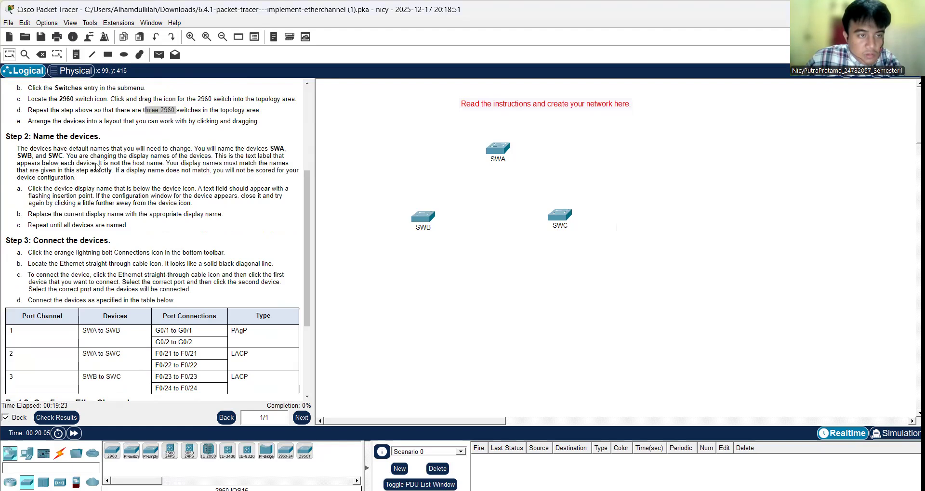
scroll(103, 178, down, 2)
scroll(86, 218, down, 2)
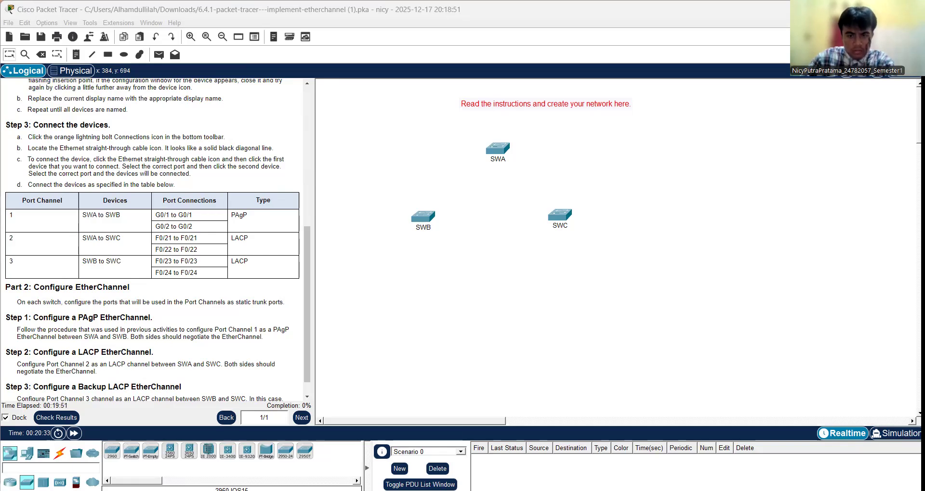
click(60, 454)
click(150, 451)
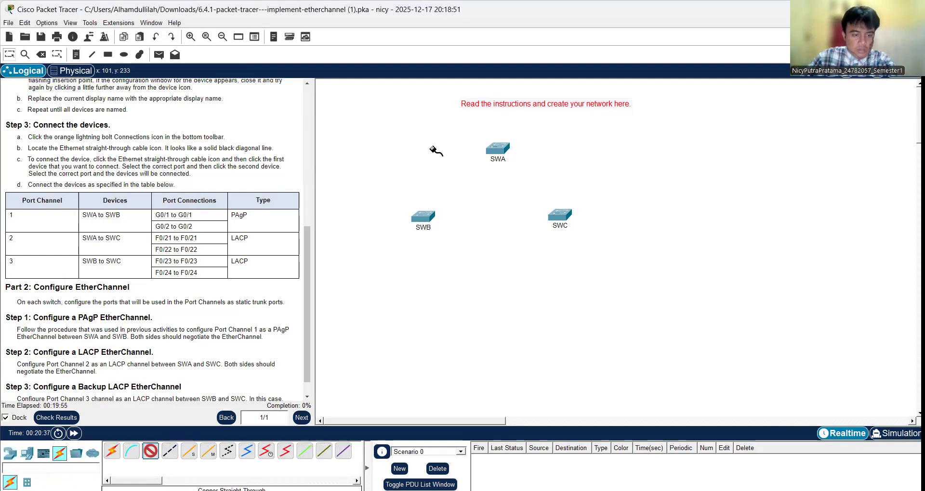
click(499, 150)
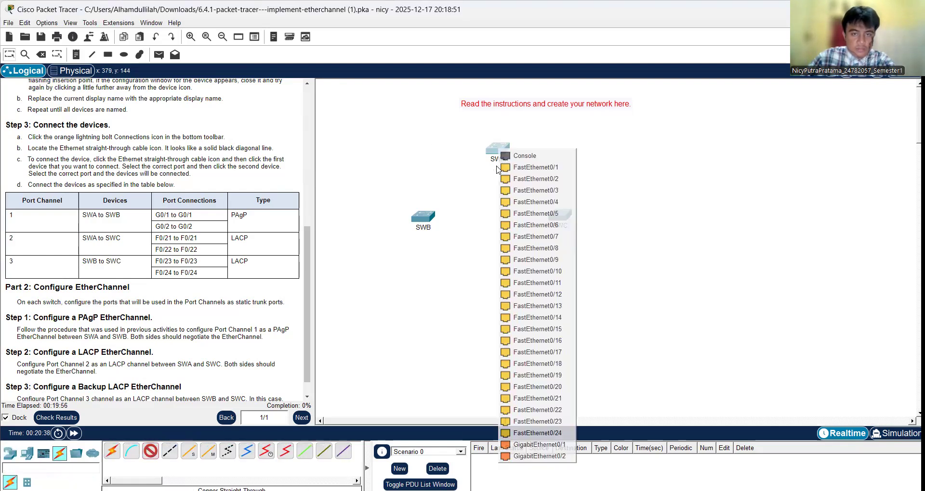
click(539, 444)
click(423, 220)
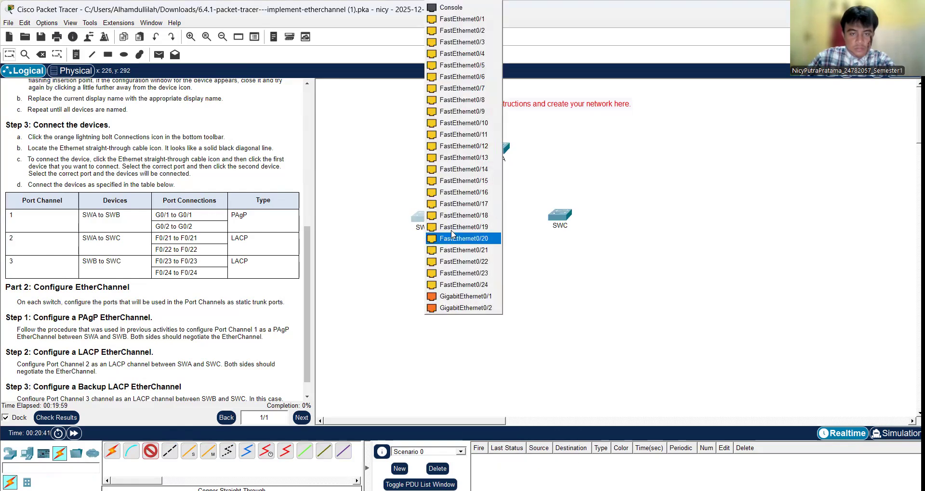
click(479, 296)
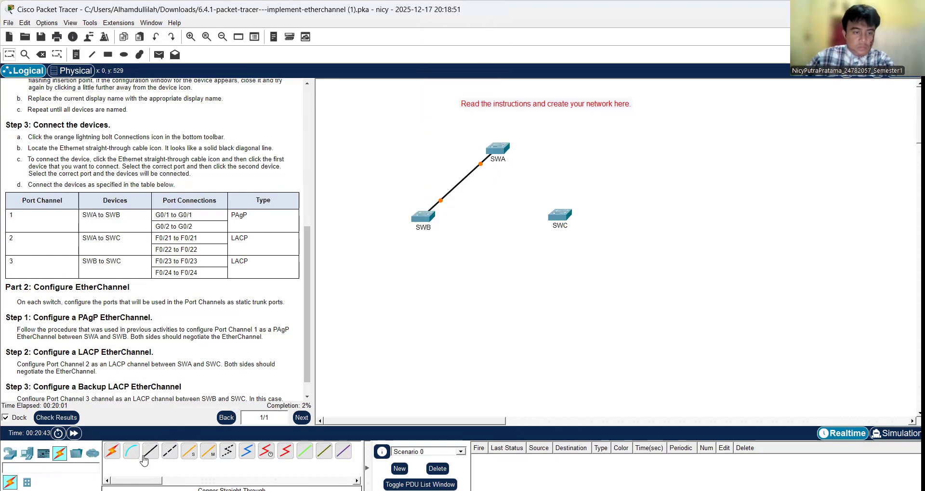
Step: Add a second straight-through link between SWA and SWB, joining GigabitEthernet0/2 to GigabitEthernet0/2
click(497, 148)
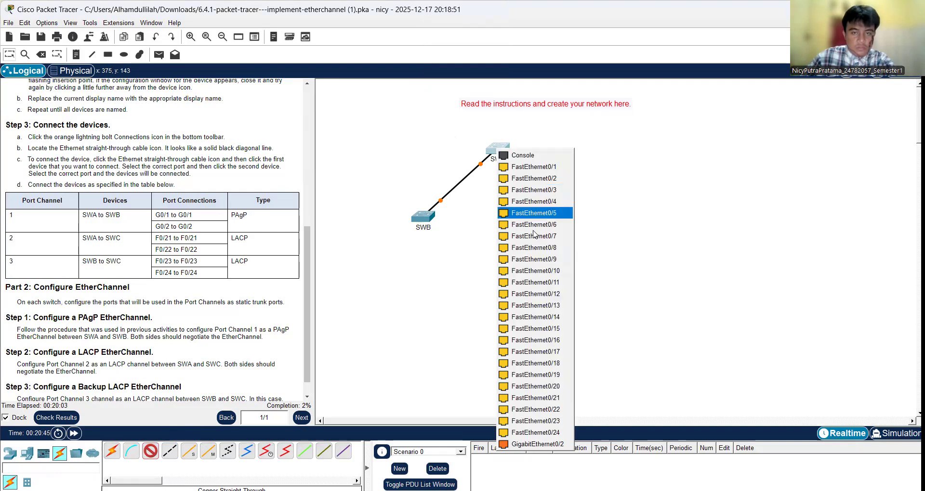
click(554, 443)
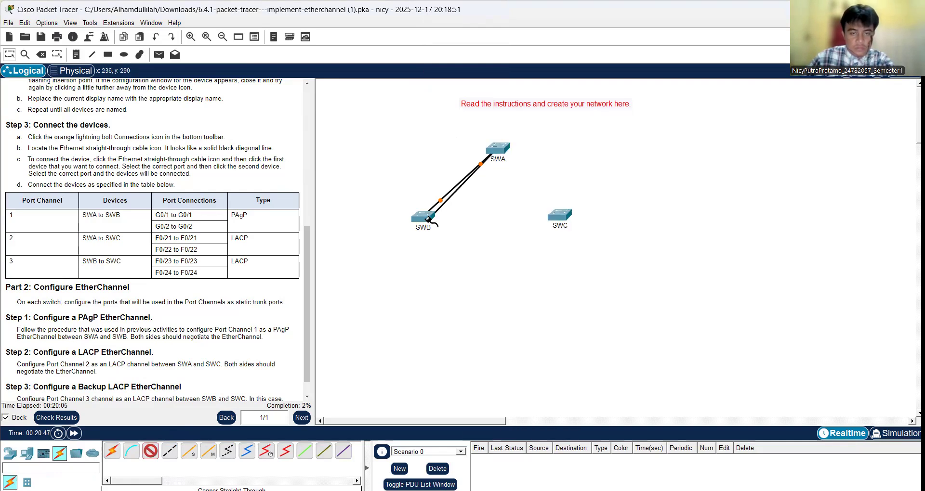
click(423, 218)
click(472, 297)
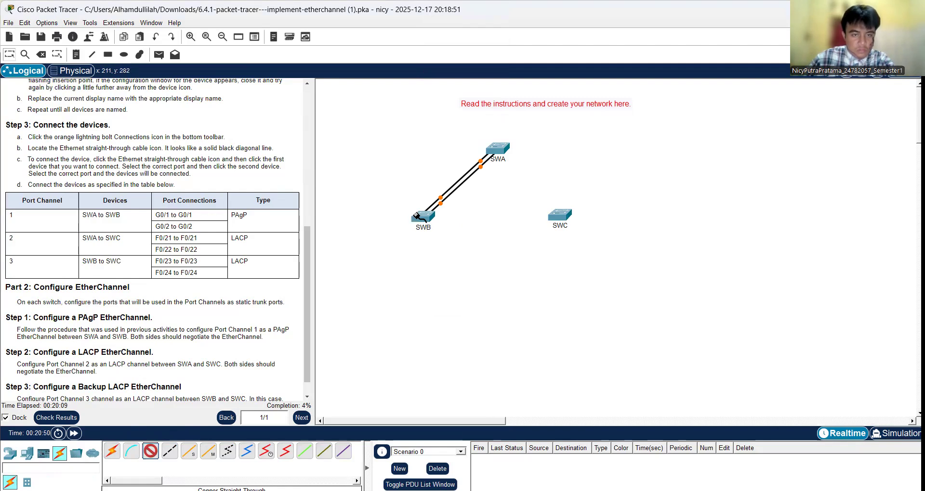
Step: Connect SWA to SWC with two straight-through cables, FastEthernet0/21 to FastEthernet0/21 and FastEthernet0/22 to FastEthernet0/22
click(499, 152)
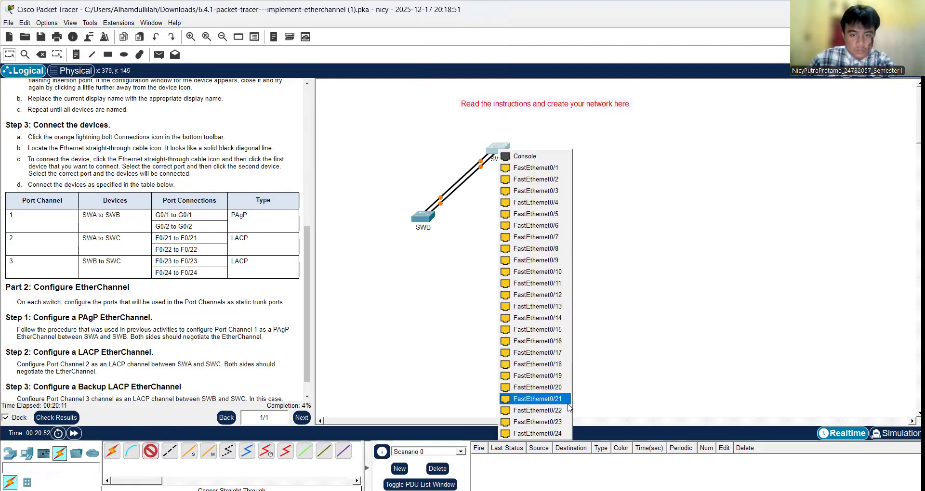
click(561, 399)
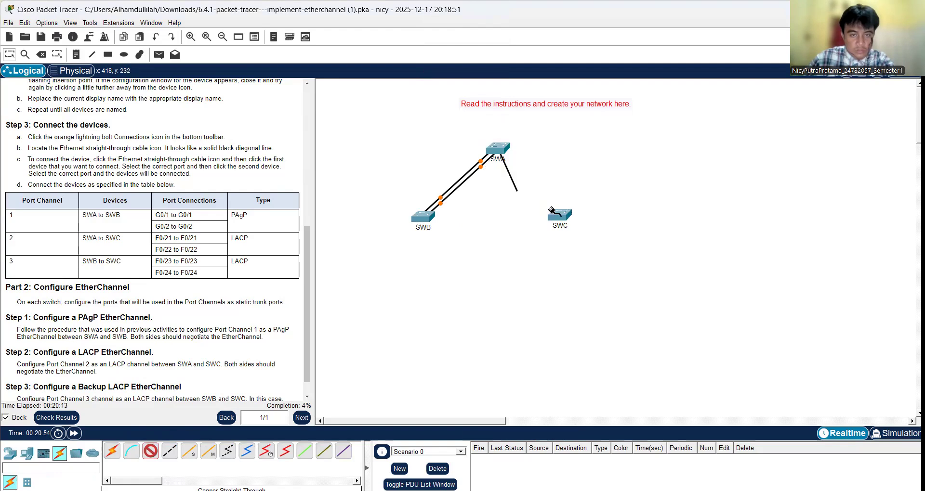
click(554, 217)
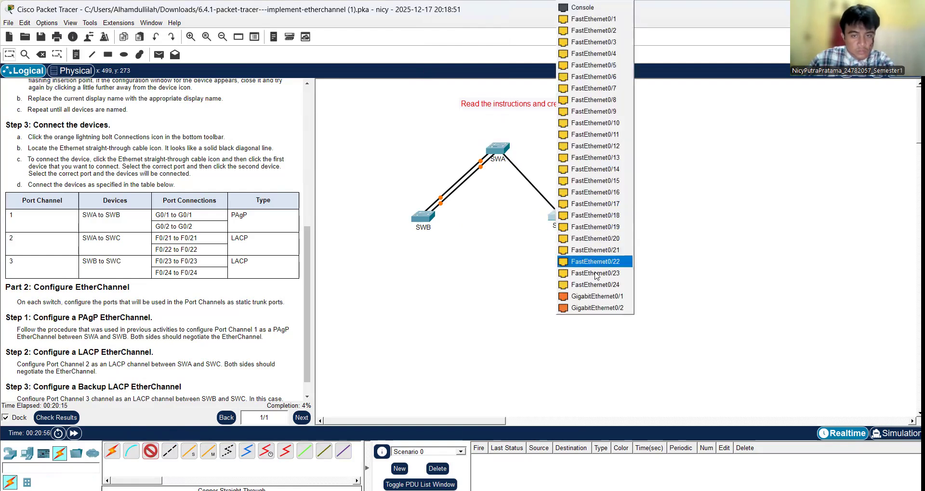
click(595, 252)
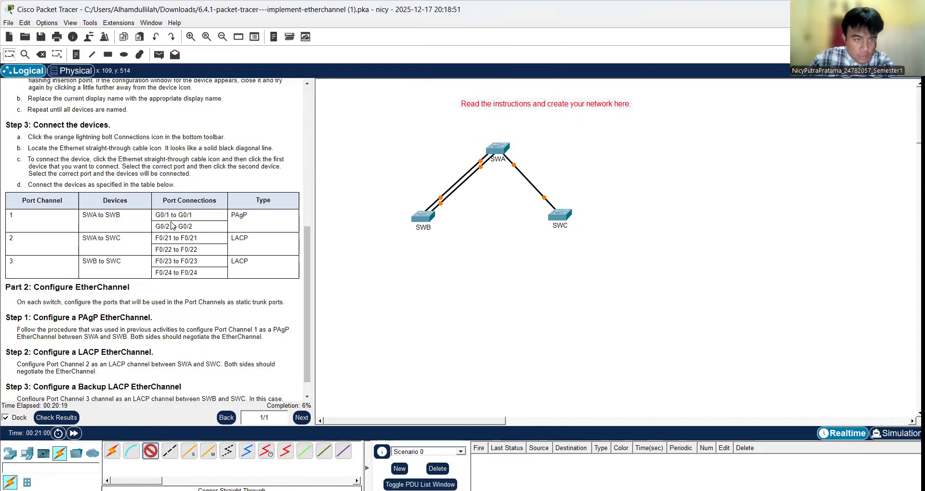
click(496, 147)
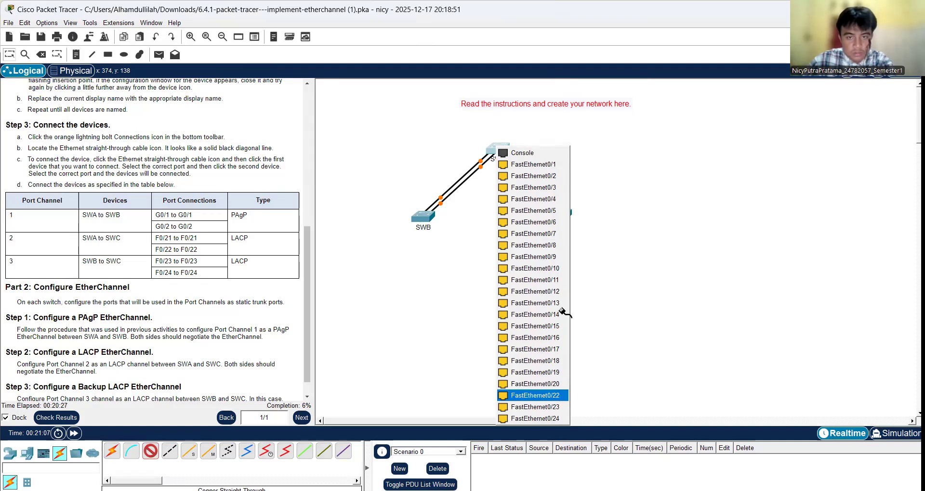
click(559, 395)
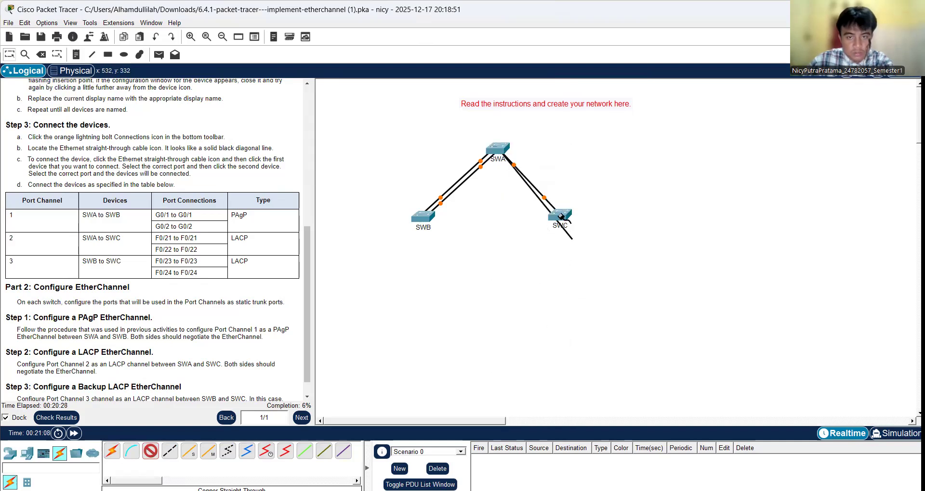
click(559, 213)
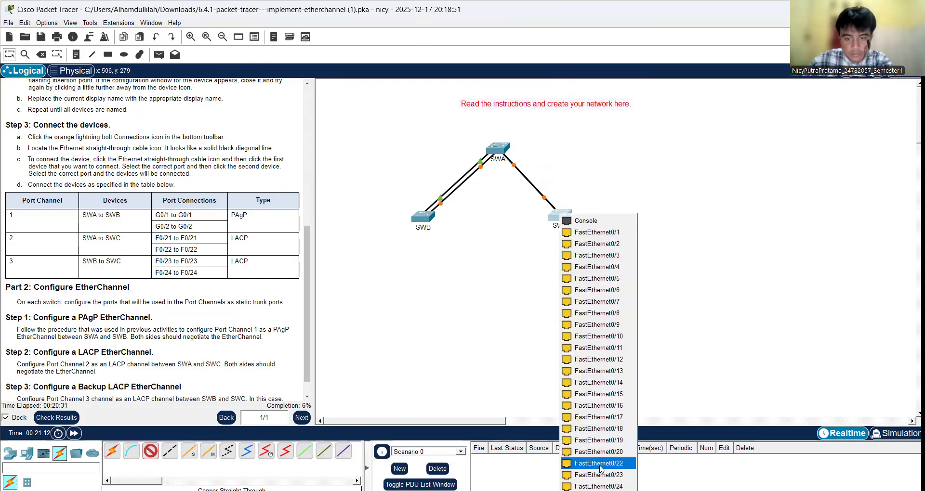
click(598, 463)
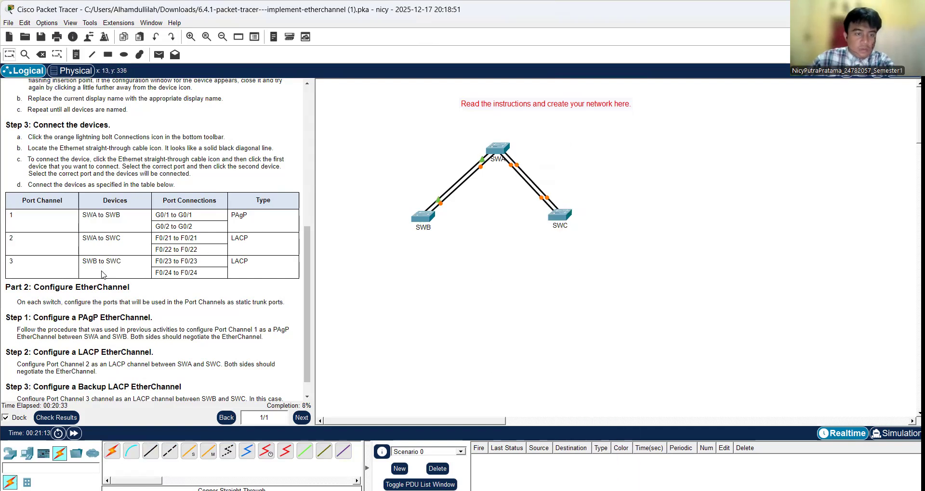
Step: Connect SWB to SWC with two straight-through cables, FastEthernet0/23 to FastEthernet0/23 and FastEthernet0/24 to FastEthernet0/24
click(150, 451)
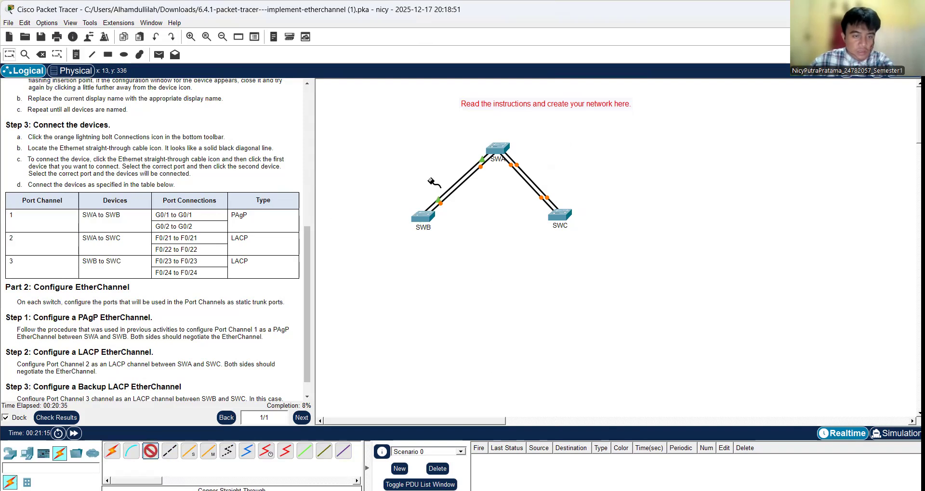
click(424, 215)
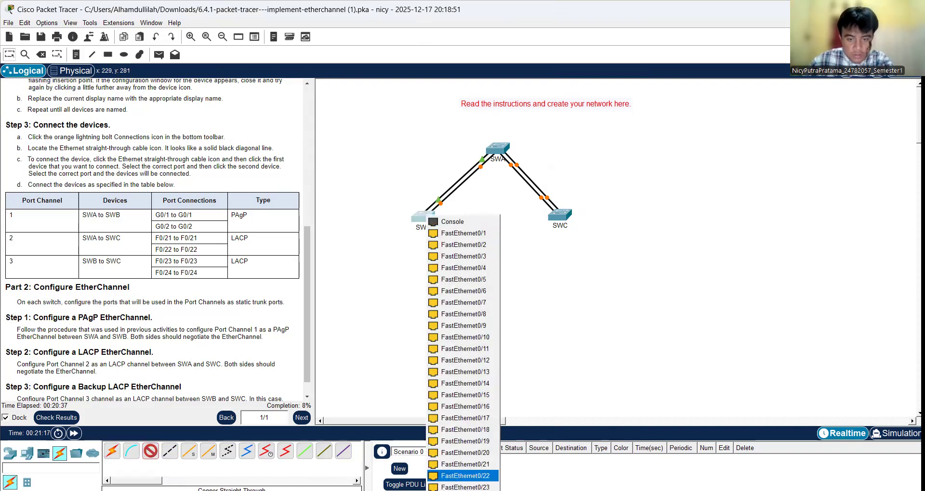
click(464, 488)
click(561, 213)
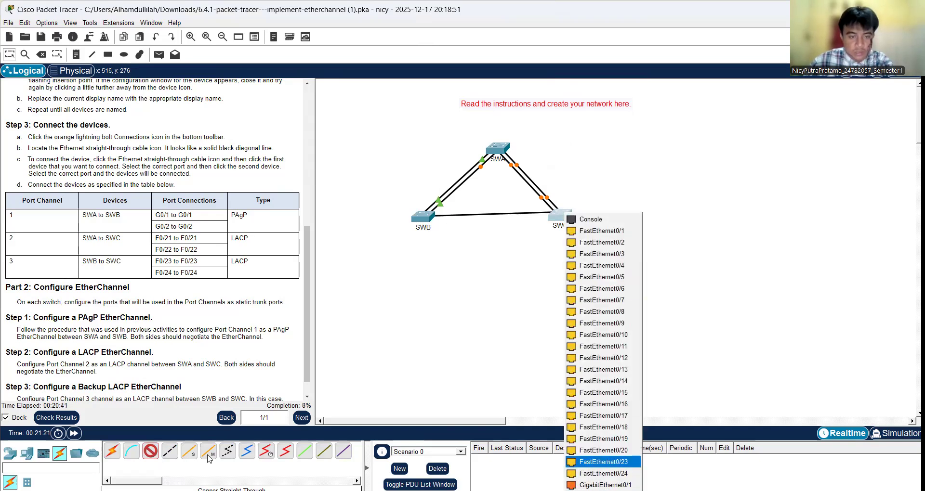
click(608, 463)
click(424, 216)
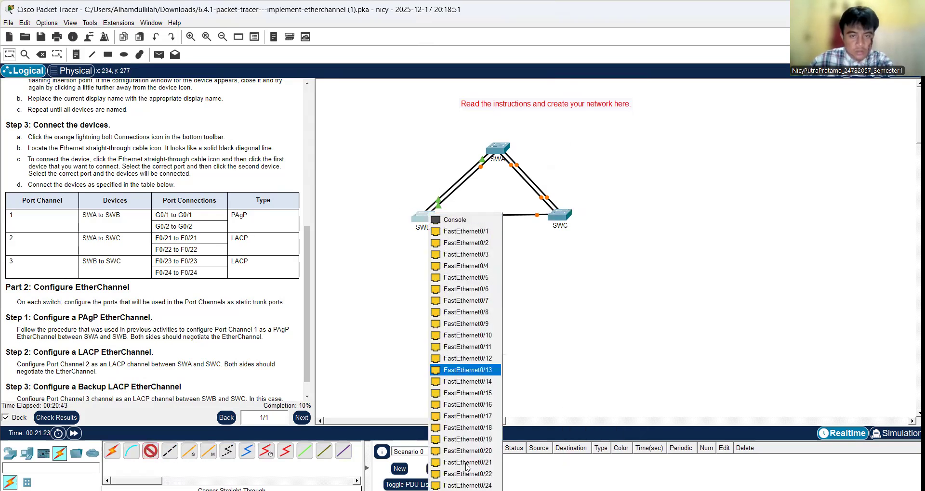
click(463, 486)
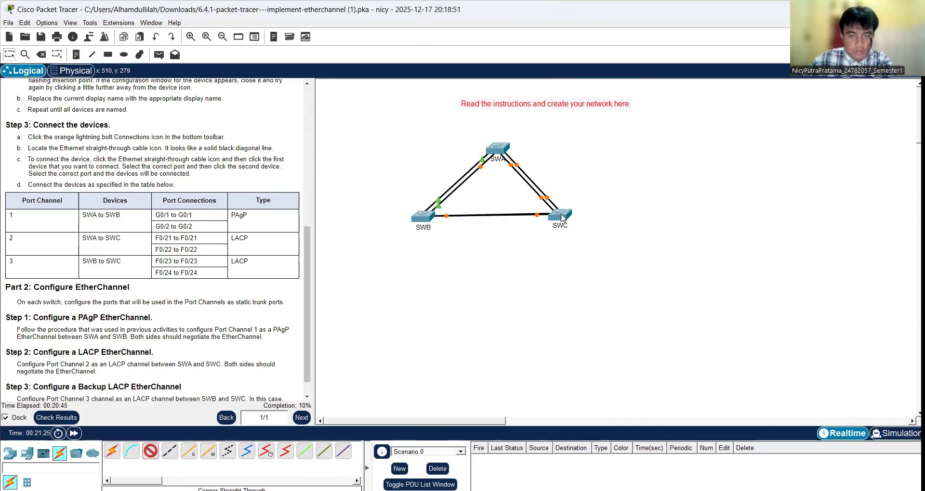
click(560, 215)
click(600, 463)
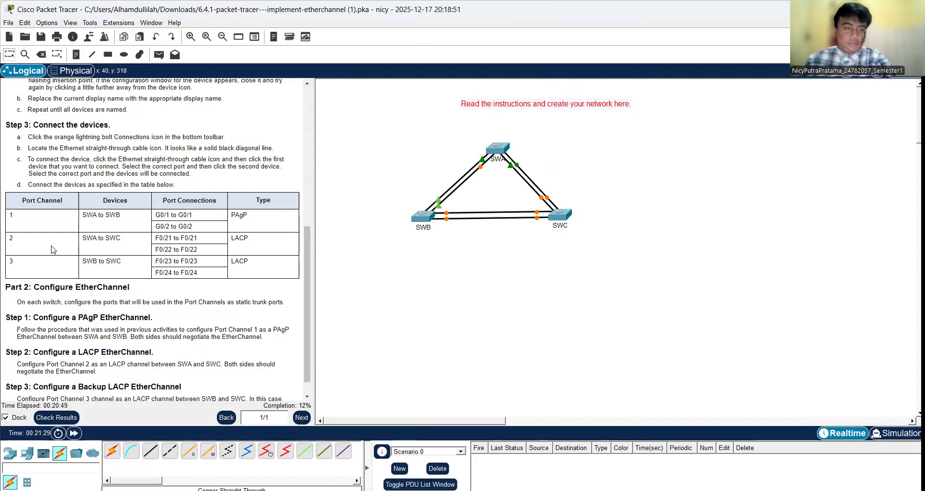
Step: Review the Part 2 EtherChannel instructions and open SWA for its static trunk and port channel configuration
scroll(57, 254, down, 1)
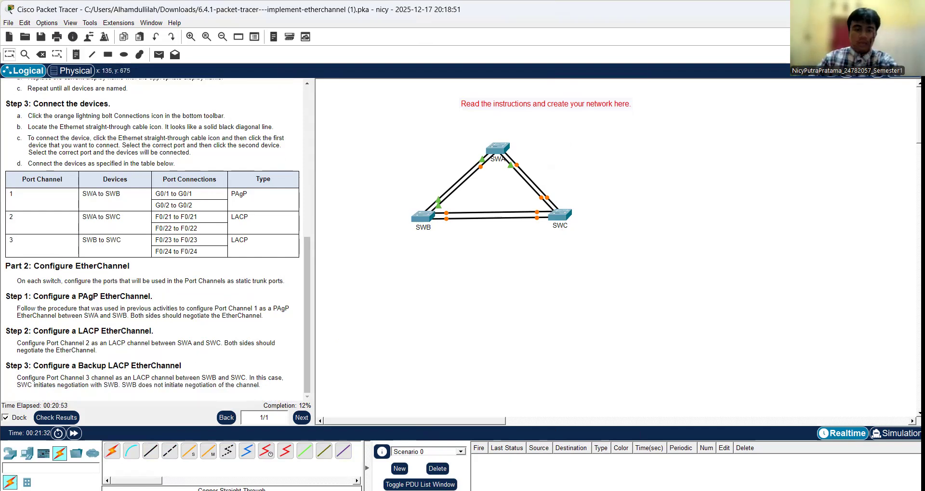
key(alt+Tab)
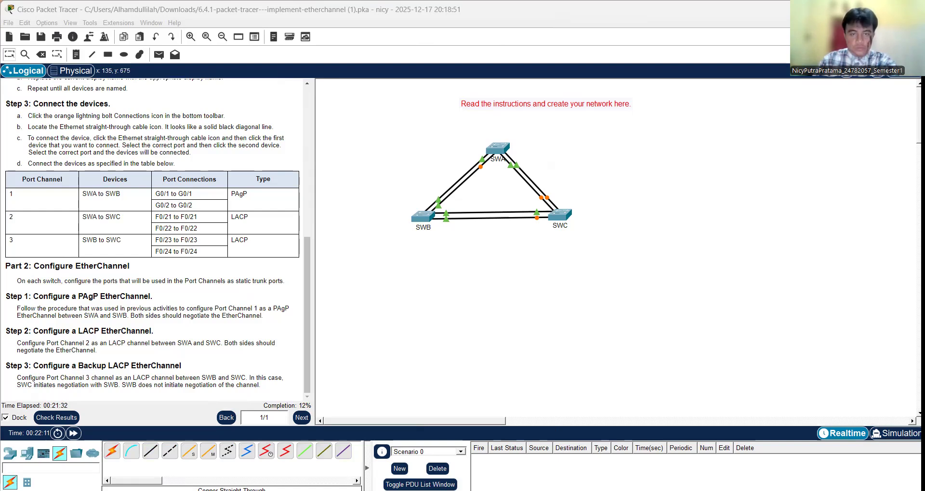
click(495, 151)
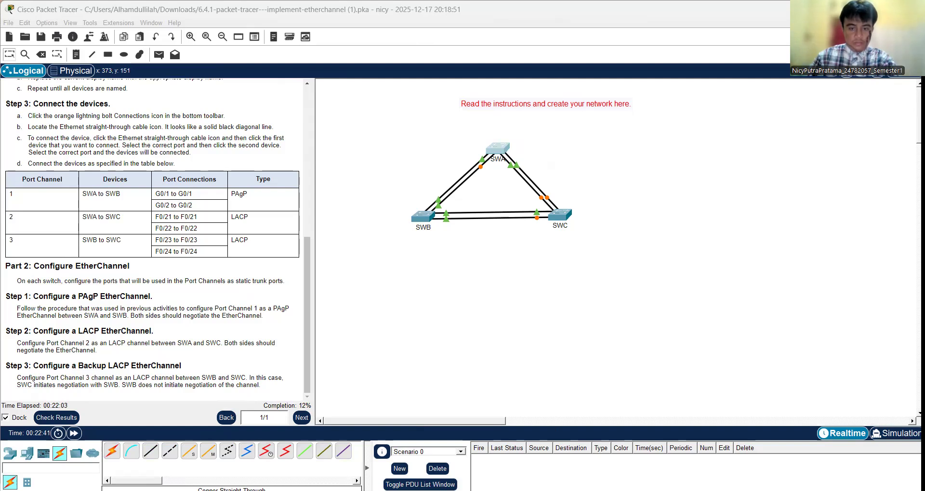
click(570, 466)
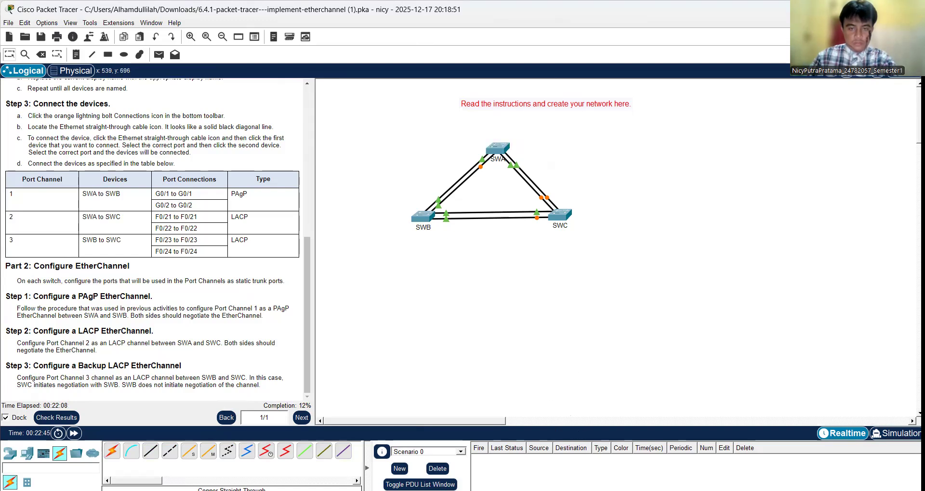
key(alt+Tab)
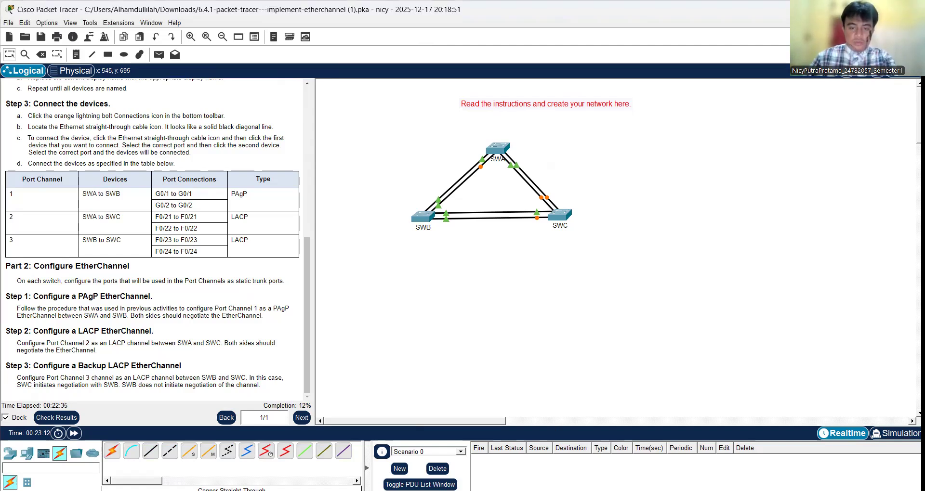
click(497, 151)
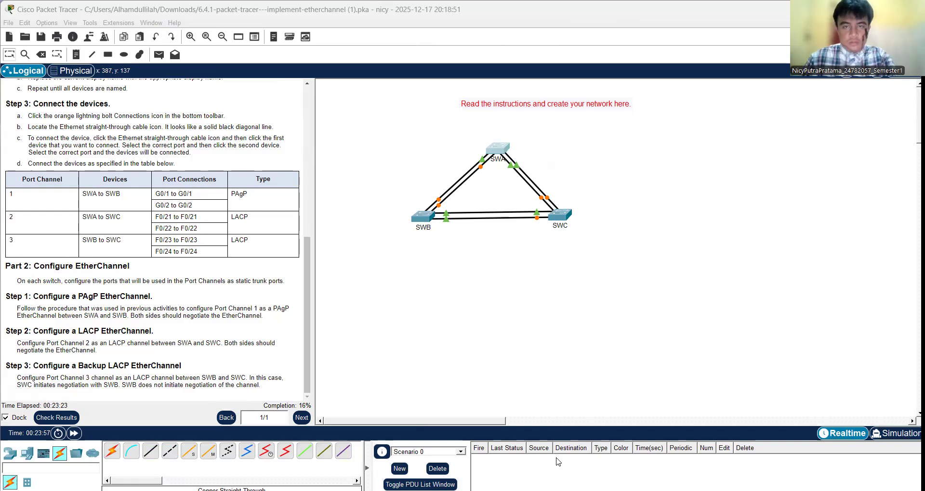
click(498, 150)
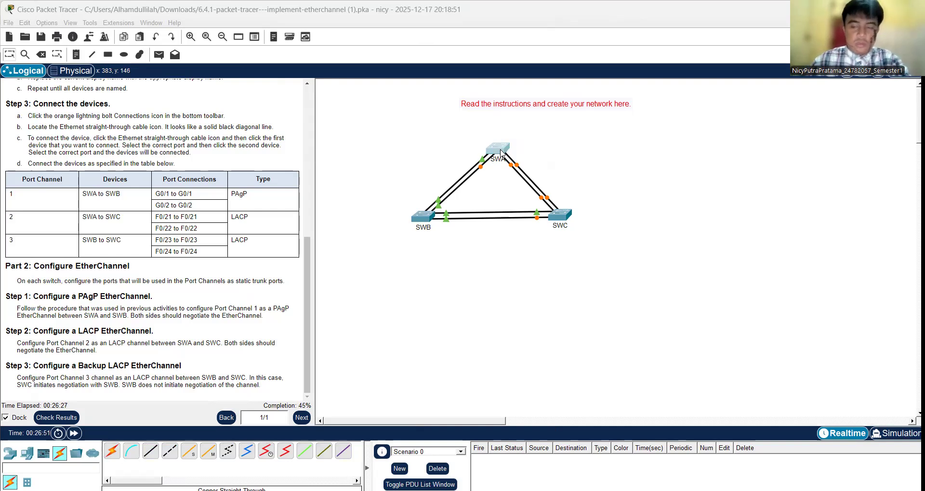
click(585, 490)
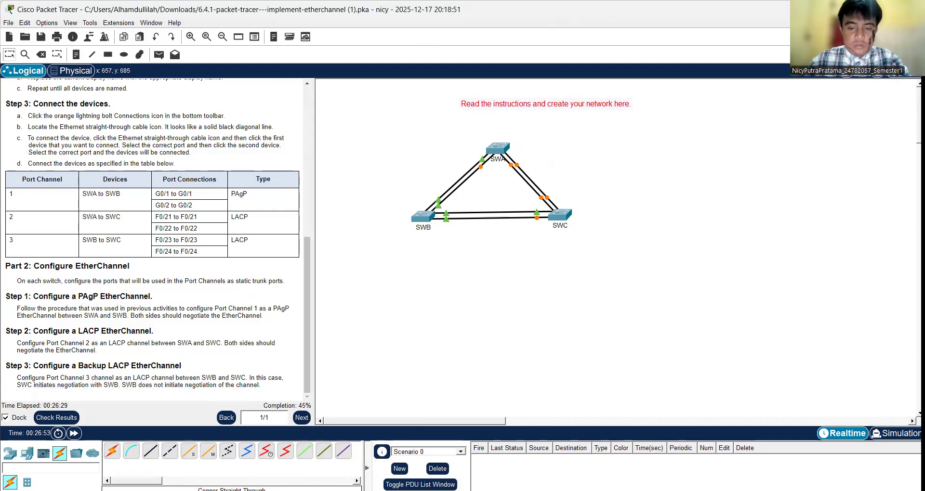
Step: Open SWB for the trunk and EtherChannel configuration of its ports toward SWA and SWC
key(alt+Tab)
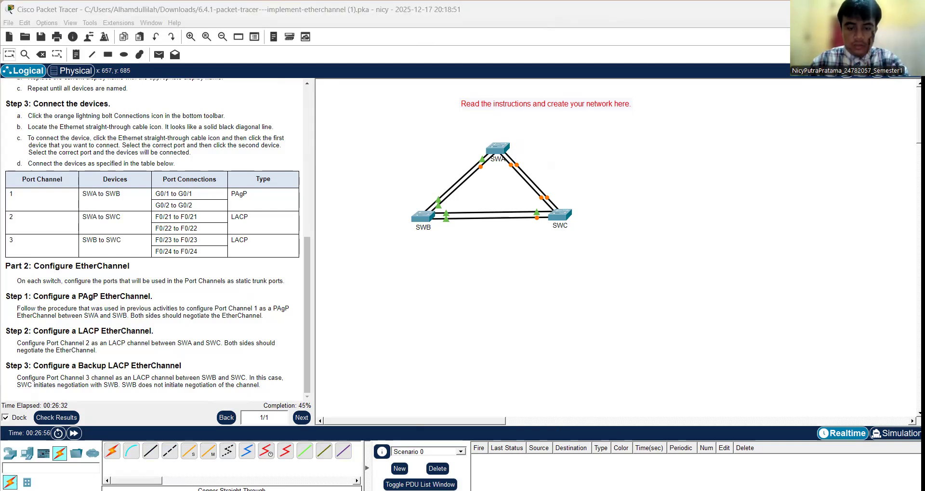
click(483, 204)
click(424, 220)
key(alt+Tab)
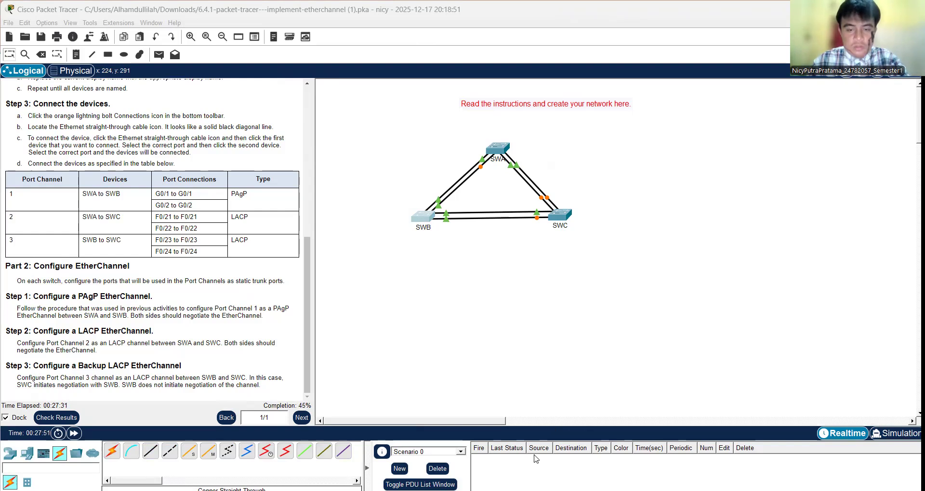
click(430, 216)
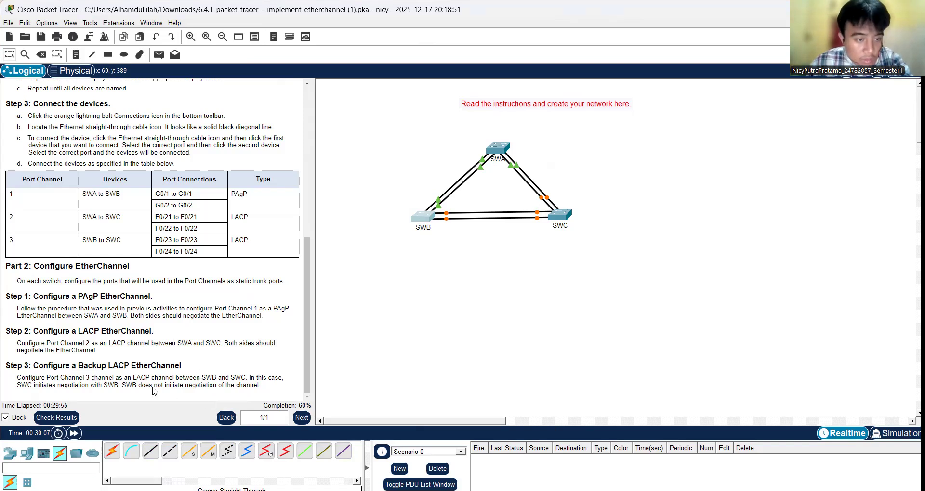
click(425, 220)
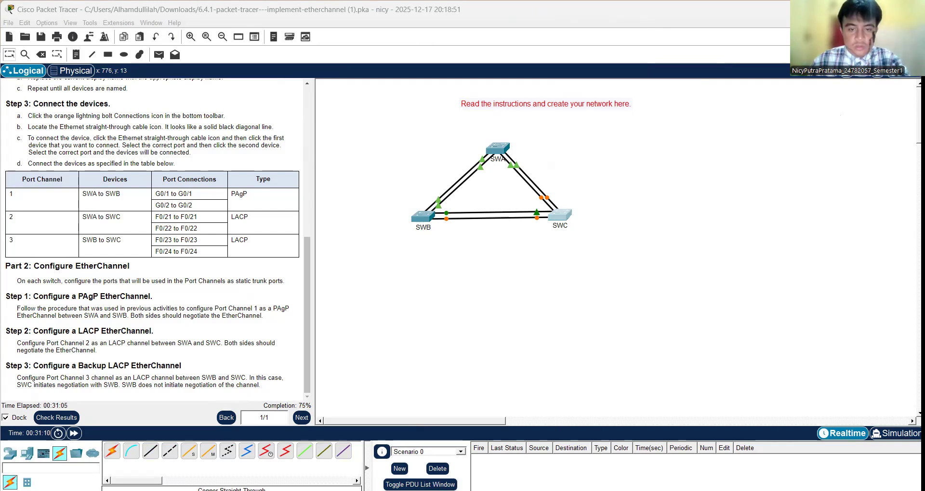
Step: Check the activity results and examine the assessment items for the SWB and SWC ports, closing the results when done
click(47, 422)
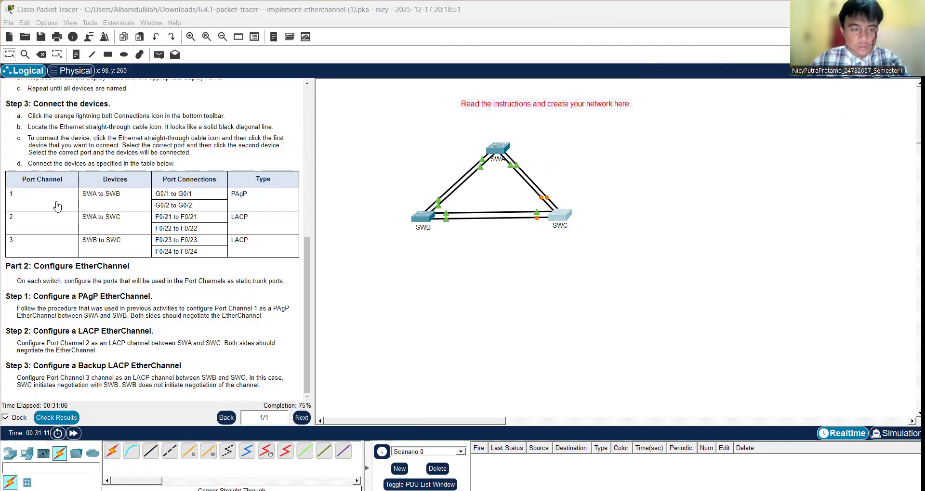
click(98, 77)
scroll(168, 238, down, 10)
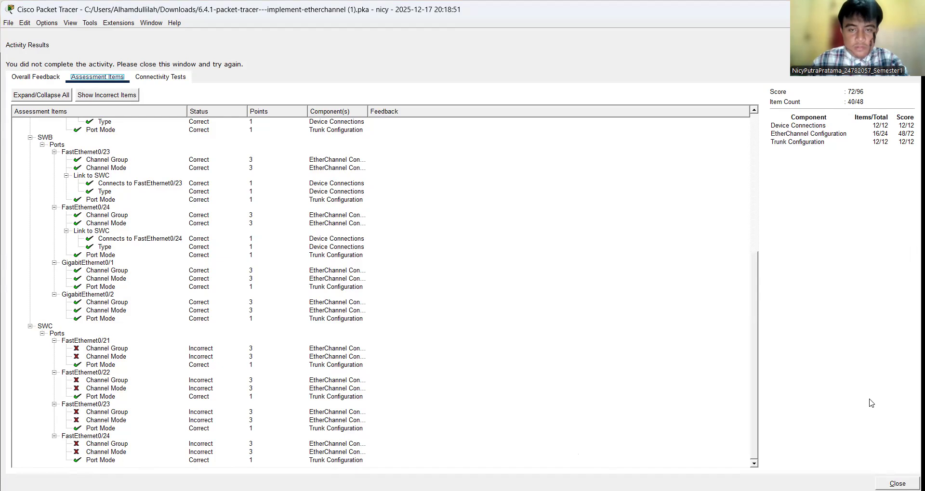
key(Escape)
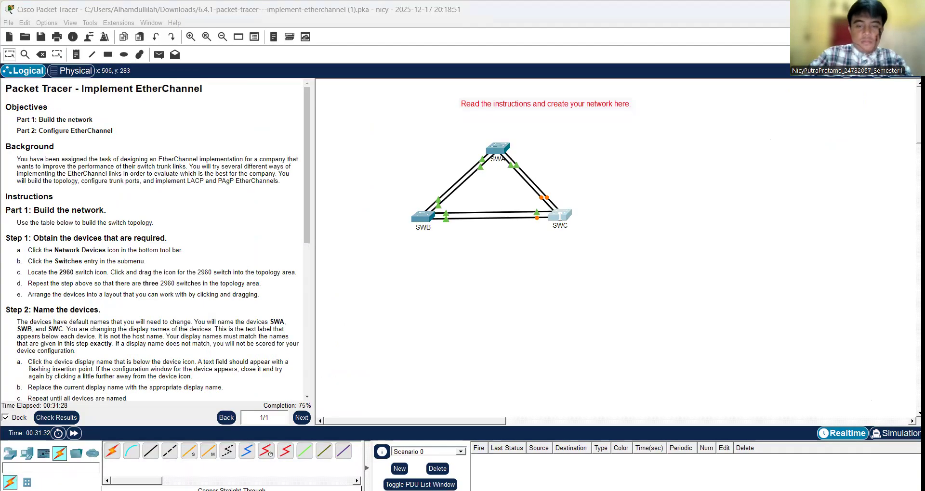
click(48, 416)
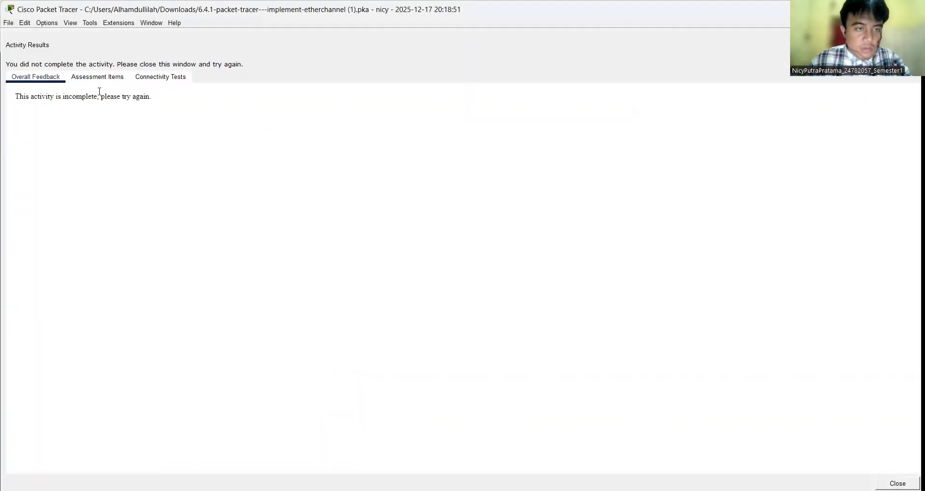
click(97, 77)
scroll(128, 231, down, 10)
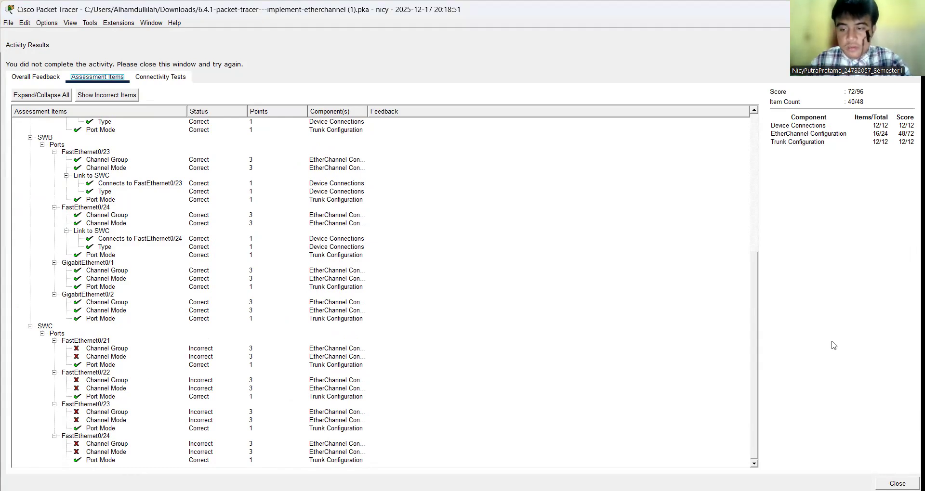
click(898, 484)
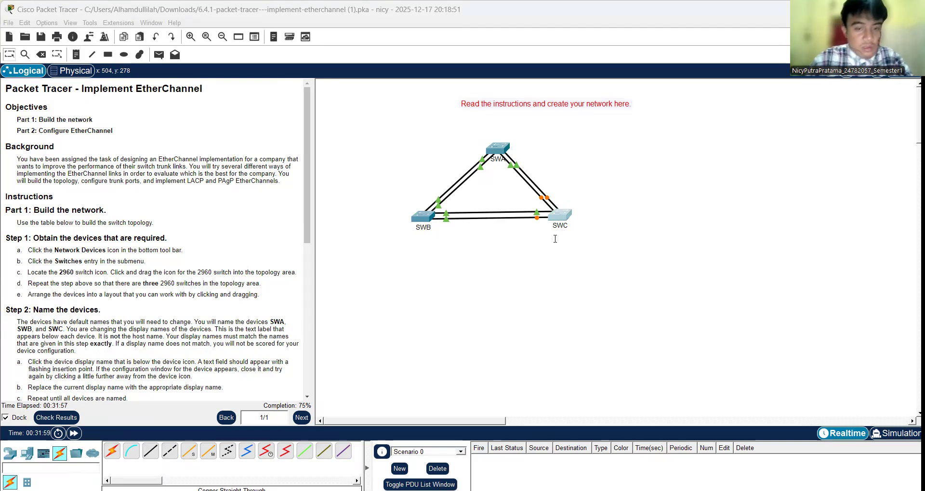
Step: Reread the Part 2 LACP requirements and inspect the port labels on the links connected to SWC
scroll(169, 226, down, 6)
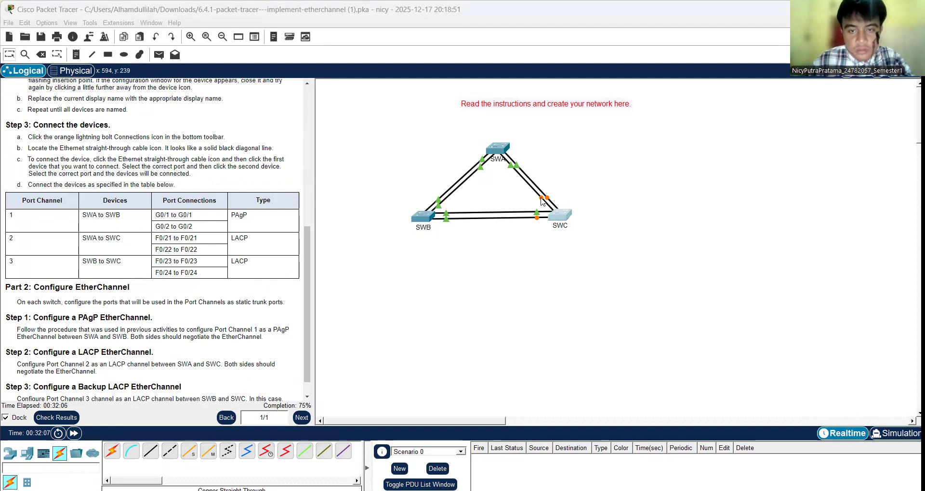
mouse_move(542, 201)
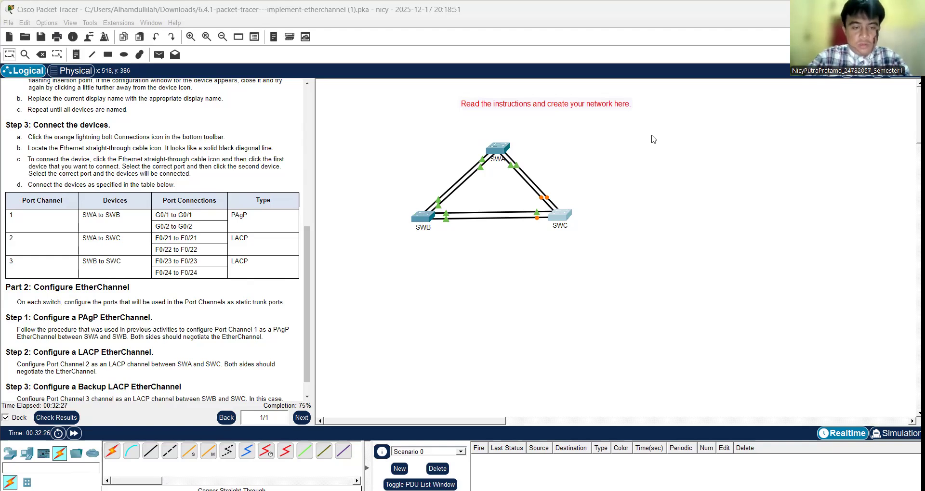
scroll(157, 262, down, 1)
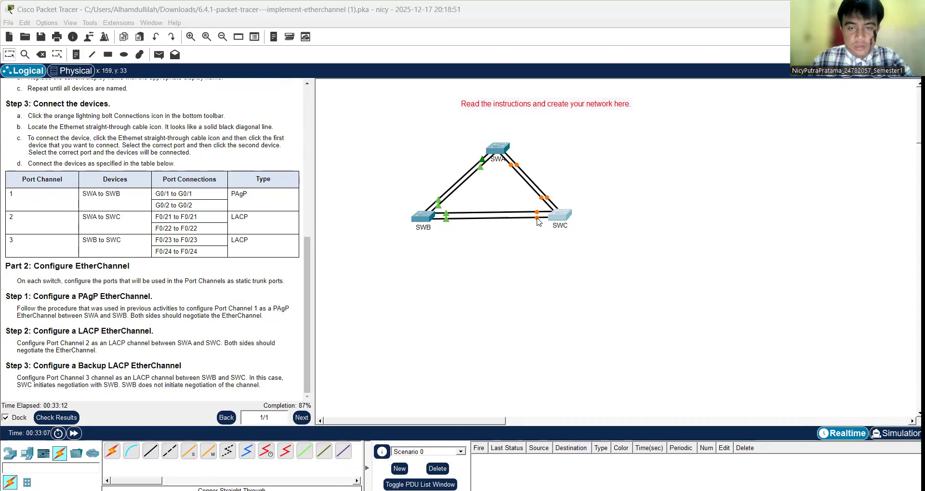
mouse_move(538, 222)
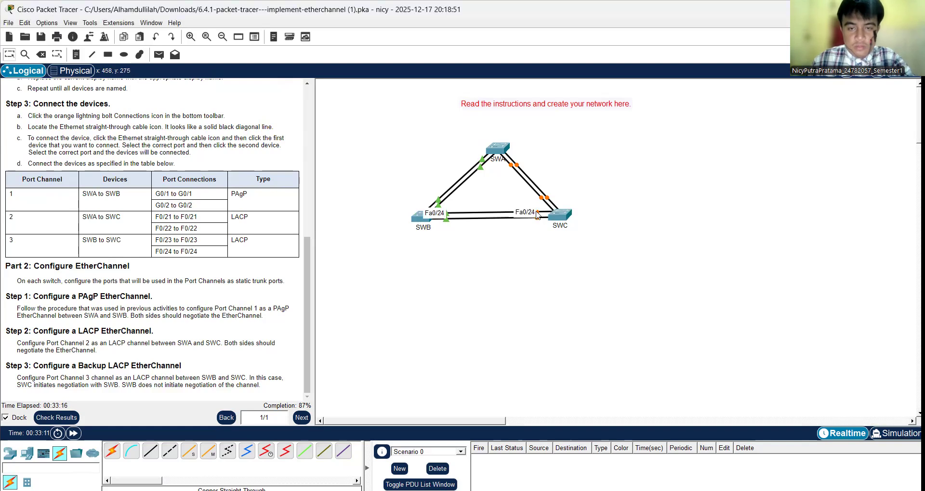